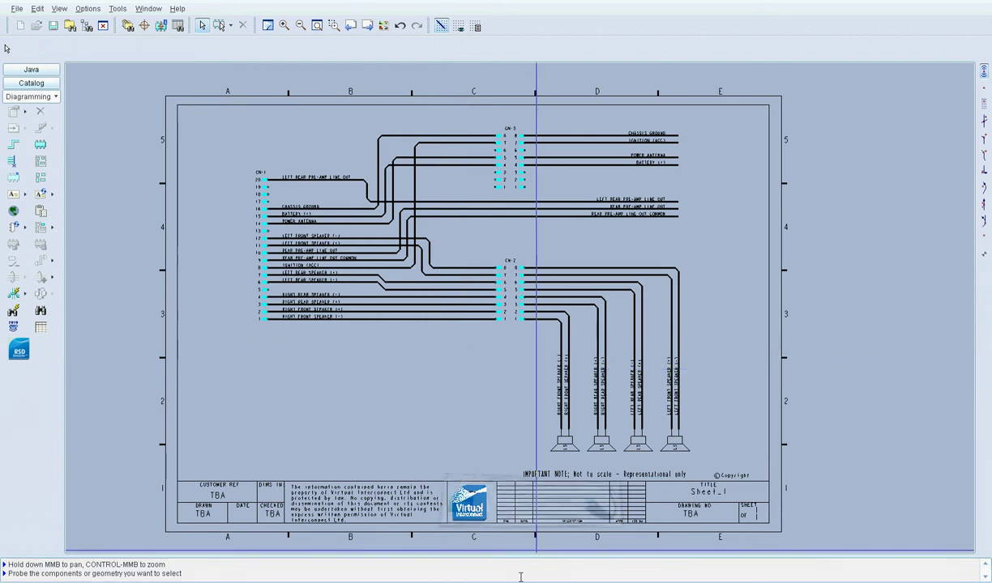
# Step: Place a 12 V DC battery source at the free end of the BATTERY (+) wire coming from CN-3
pyautogui.click(250, 373)
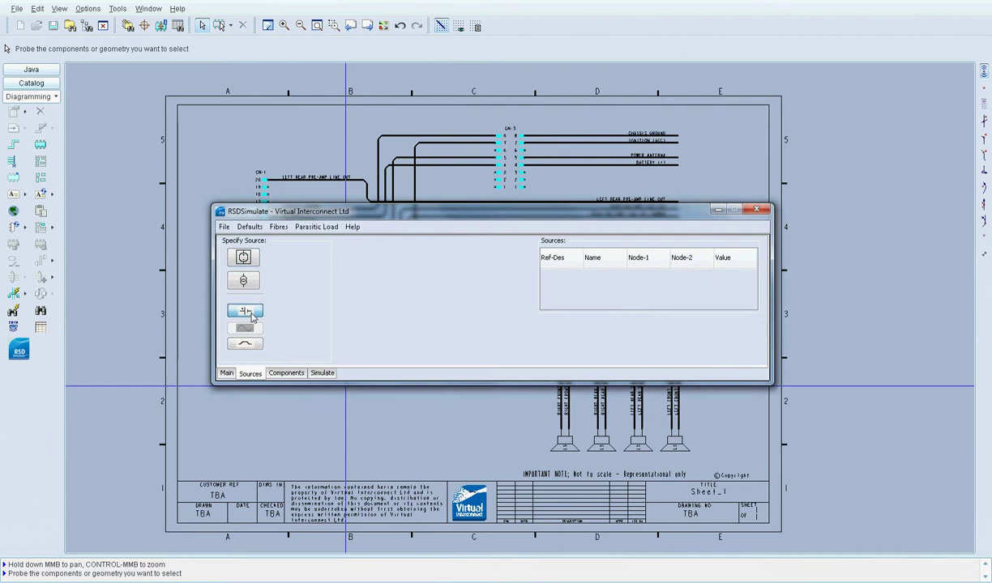
pyautogui.click(251, 316)
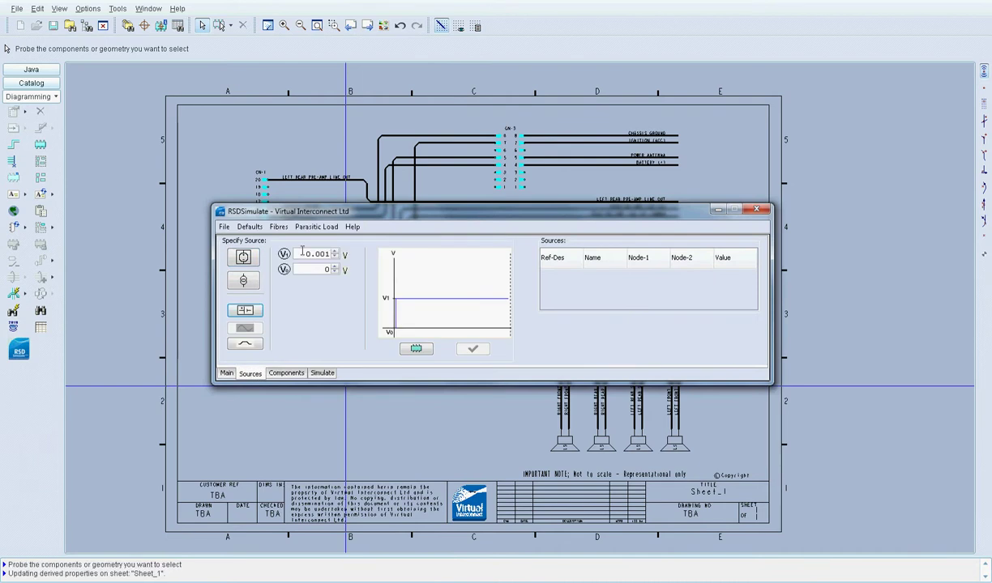
pyautogui.click(415, 348)
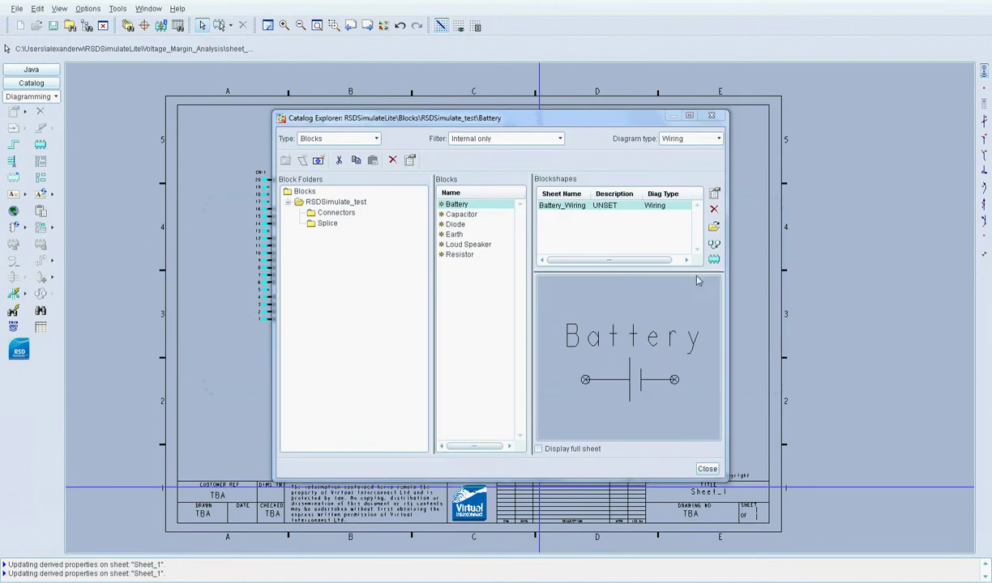
pyautogui.click(713, 261)
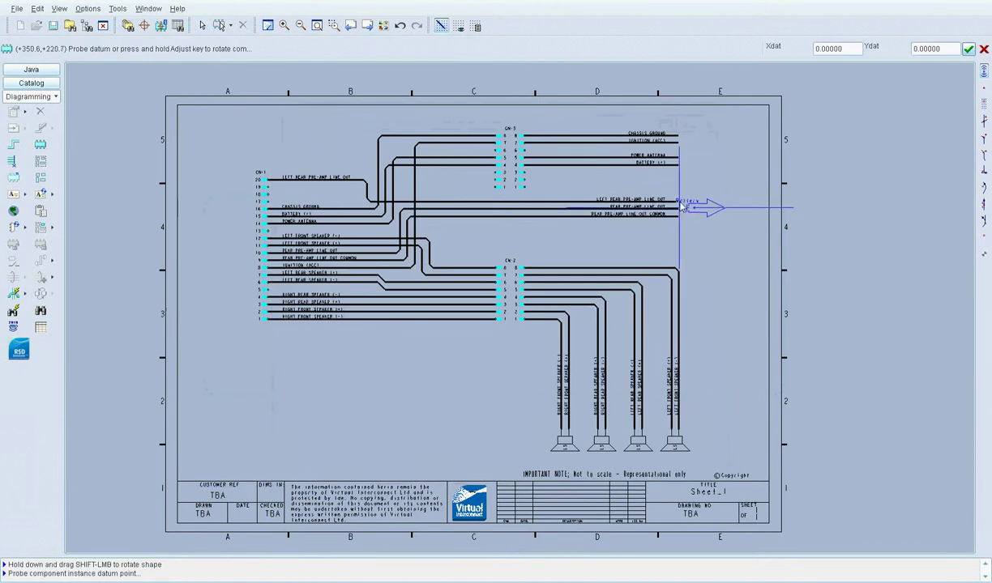
pyautogui.click(685, 173)
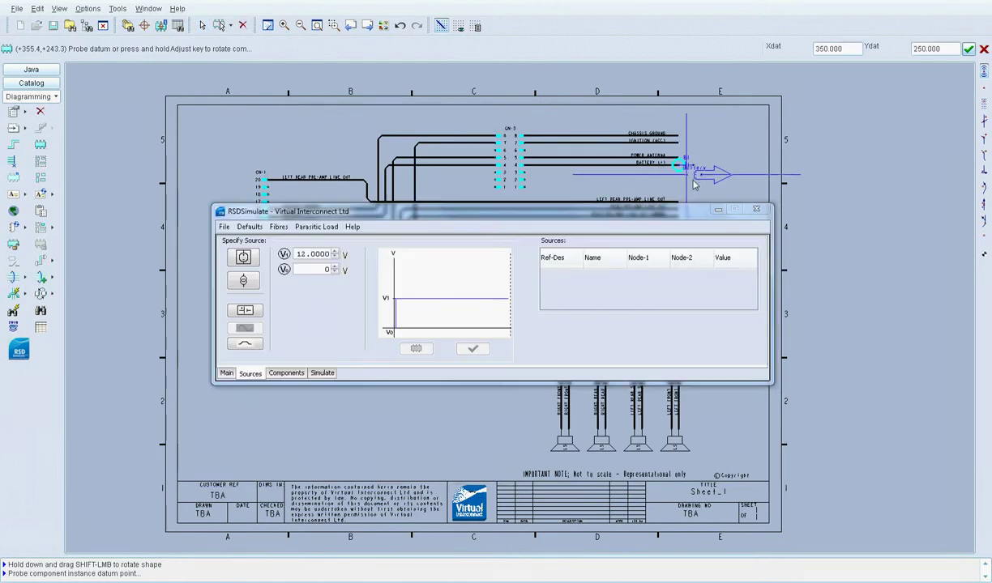
# Step: Place a 0.6 Ω Resistor block vertically beside CN-1, level with its CHASSIS GROUND and BATTERY (+) pins
pyautogui.click(284, 373)
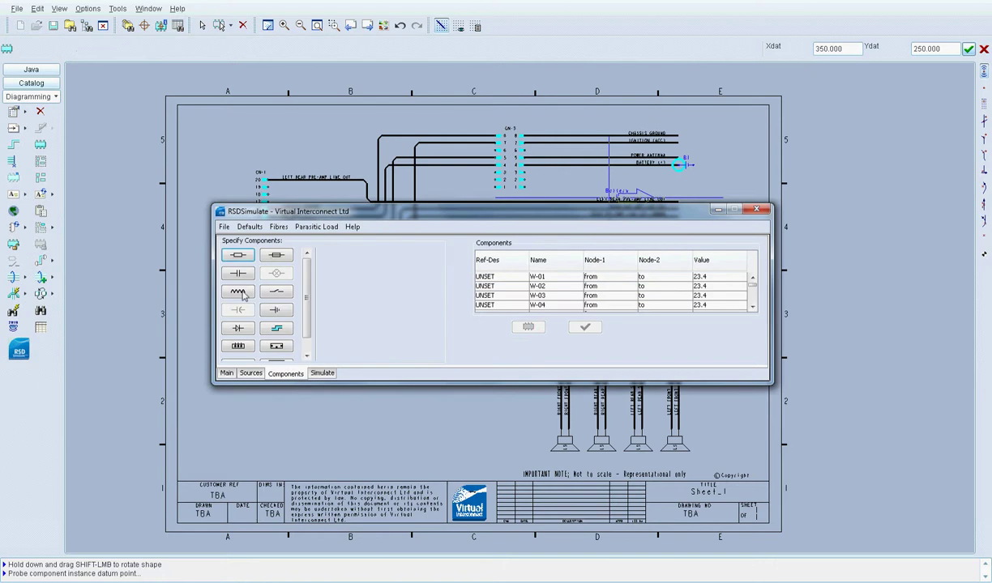
pyautogui.click(238, 292)
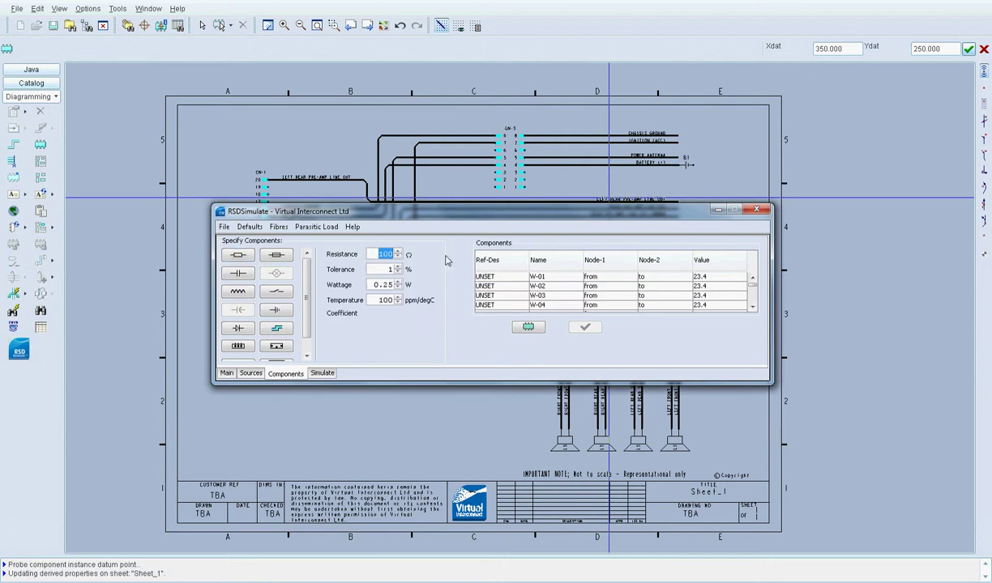
pyautogui.write('0.6')
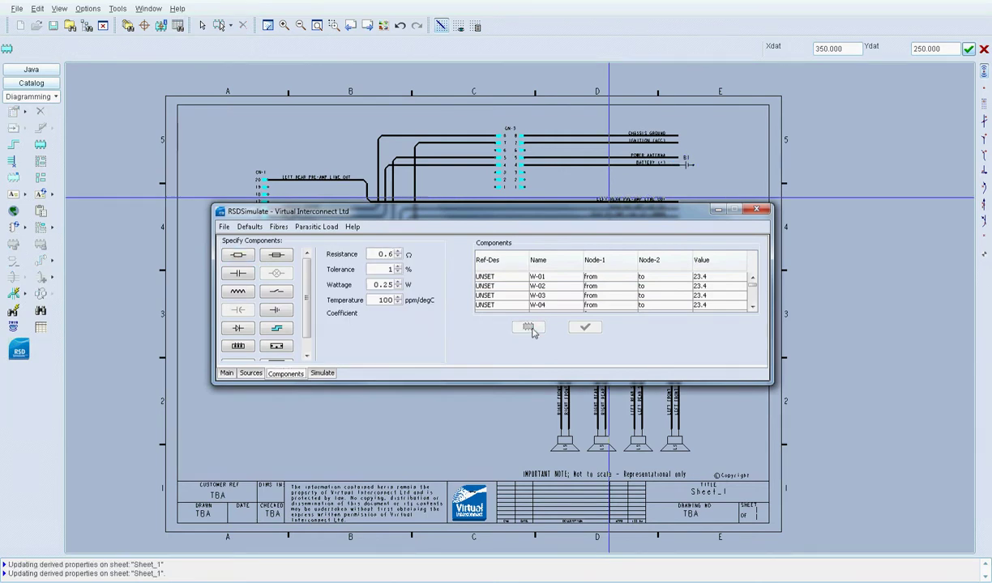
pyautogui.click(527, 327)
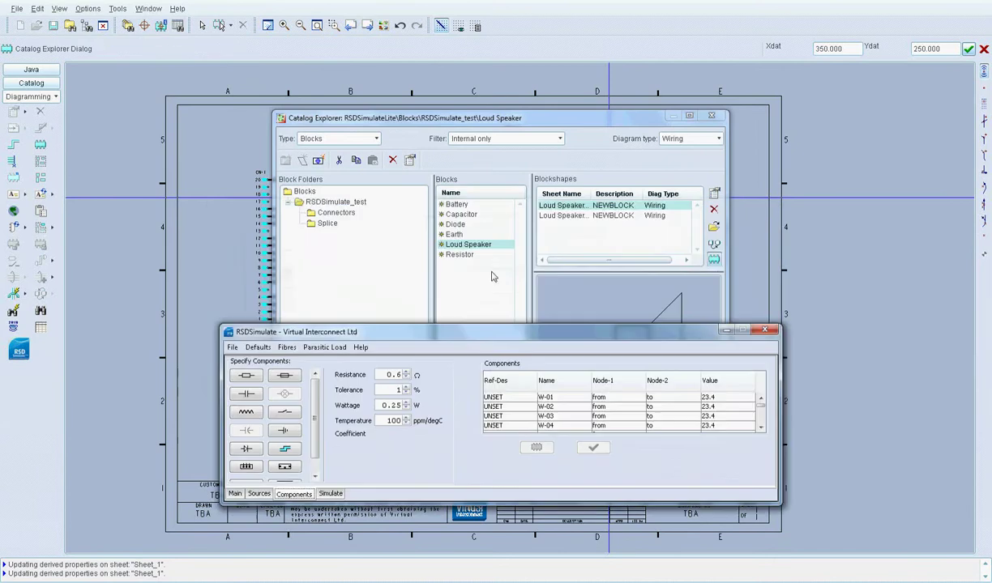
pyautogui.click(466, 255)
pyautogui.click(716, 261)
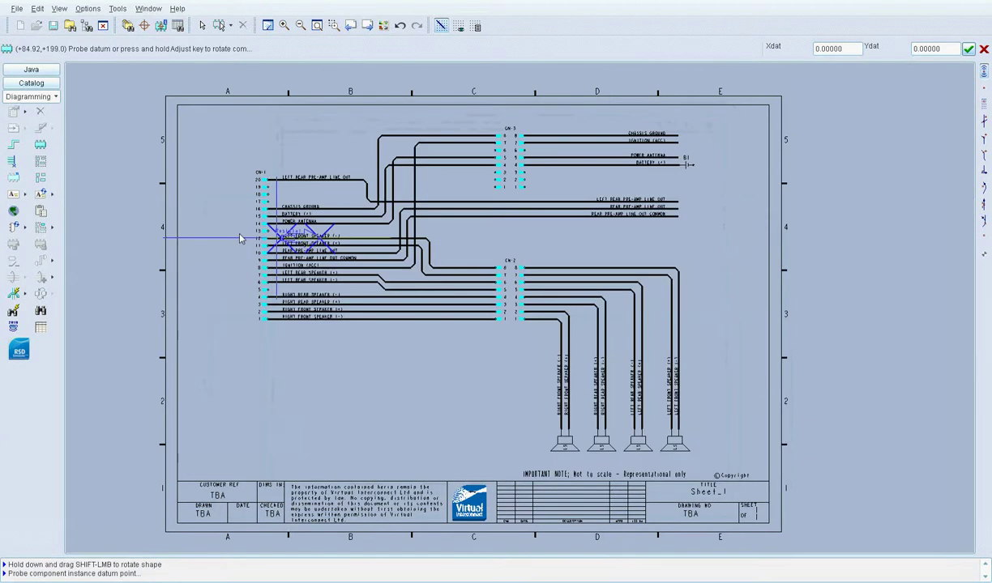
pyautogui.rightClick(209, 214)
pyautogui.click(233, 222)
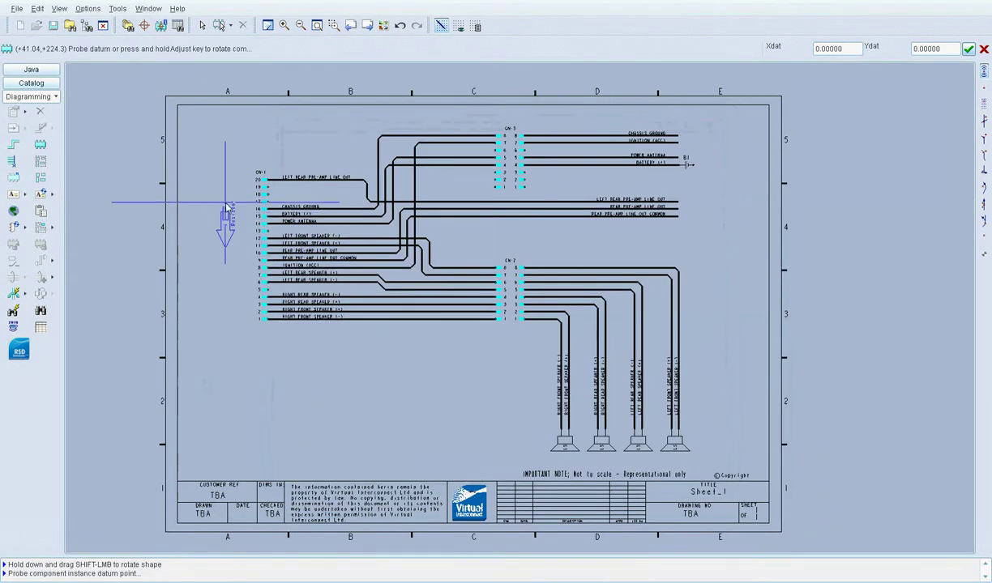
pyautogui.click(226, 209)
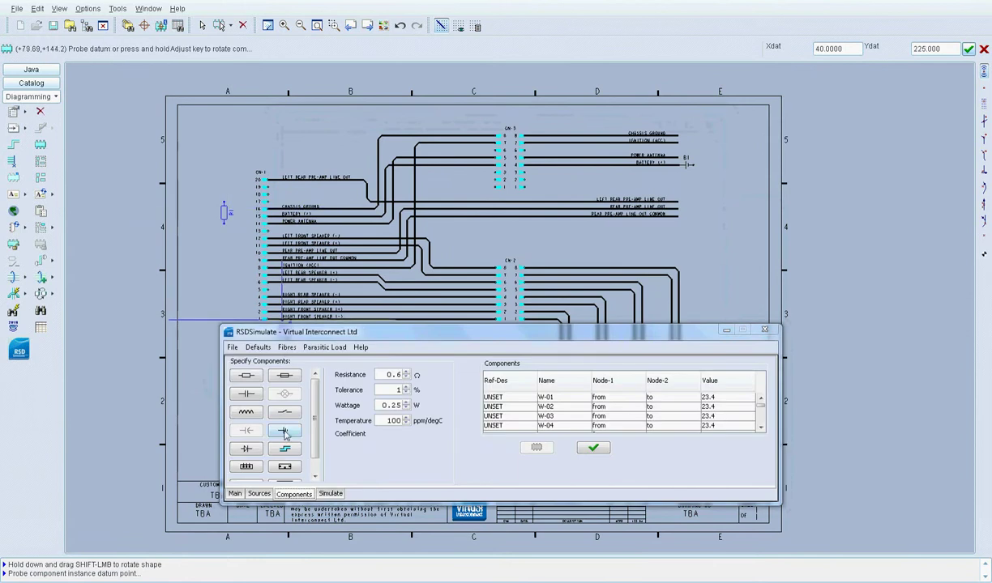
# Step: Place two Earth blocks side by side on the battery side of the diagram, below and beyond the battery
pyautogui.click(285, 434)
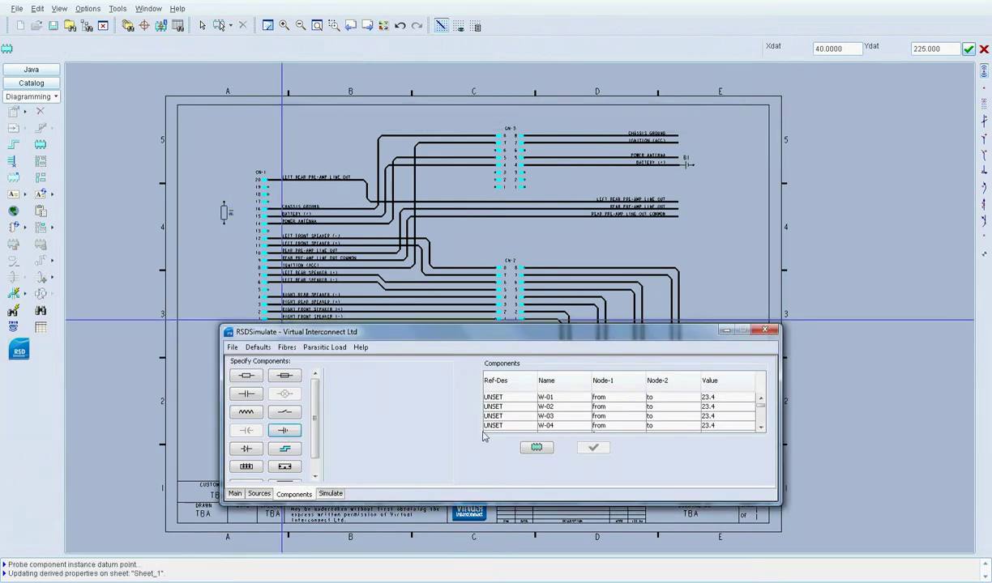
pyautogui.click(534, 450)
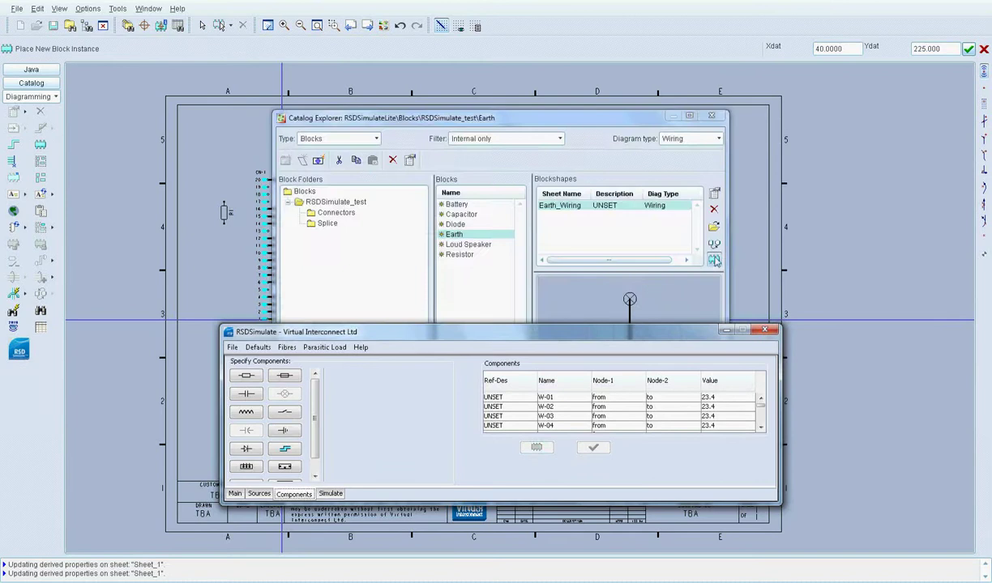
pyautogui.click(713, 257)
pyautogui.click(714, 207)
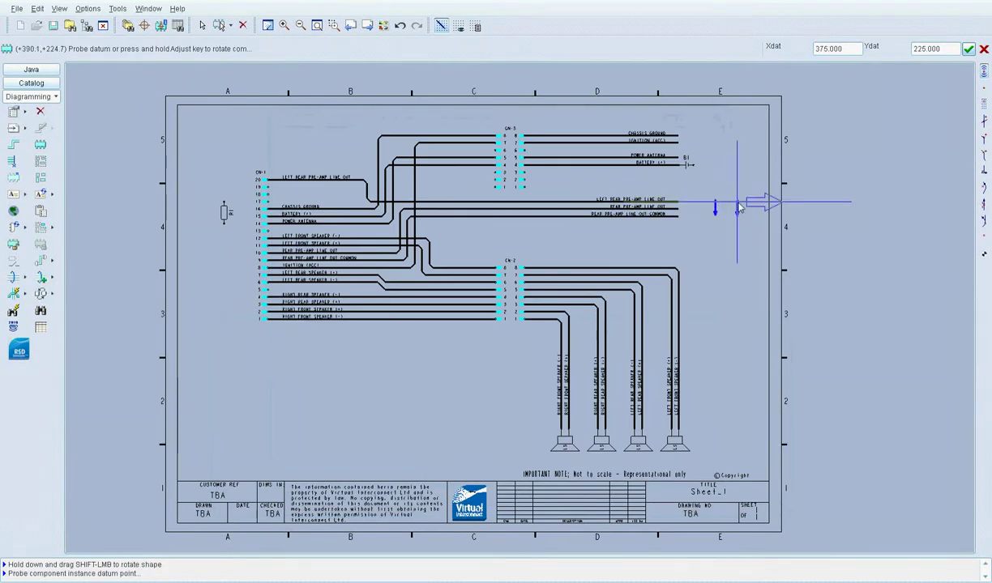
pyautogui.click(744, 208)
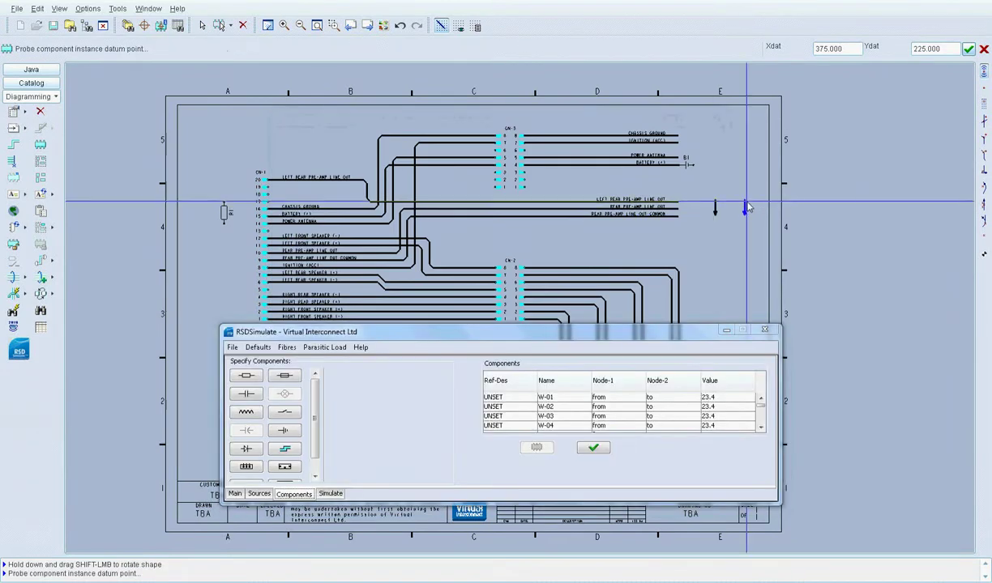
pyautogui.rightClick(574, 191)
pyautogui.click(611, 331)
# Step: Route RSDSimFibre wires from the battery's free terminal to the nearer earth and from the resistor to CN-1's BATTERY (+) and CHASSIS GROUND pins
pyautogui.click(285, 449)
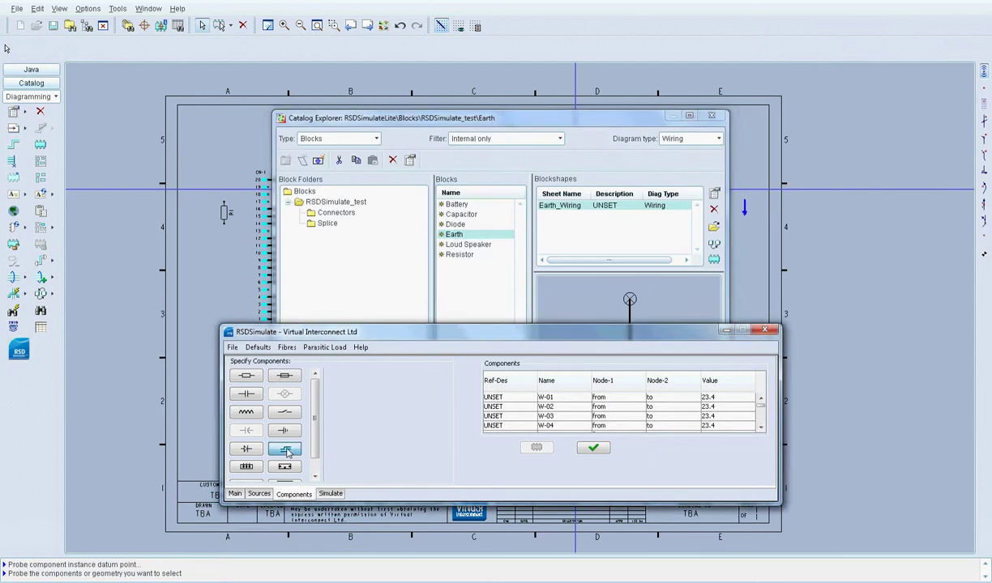
pyautogui.click(534, 447)
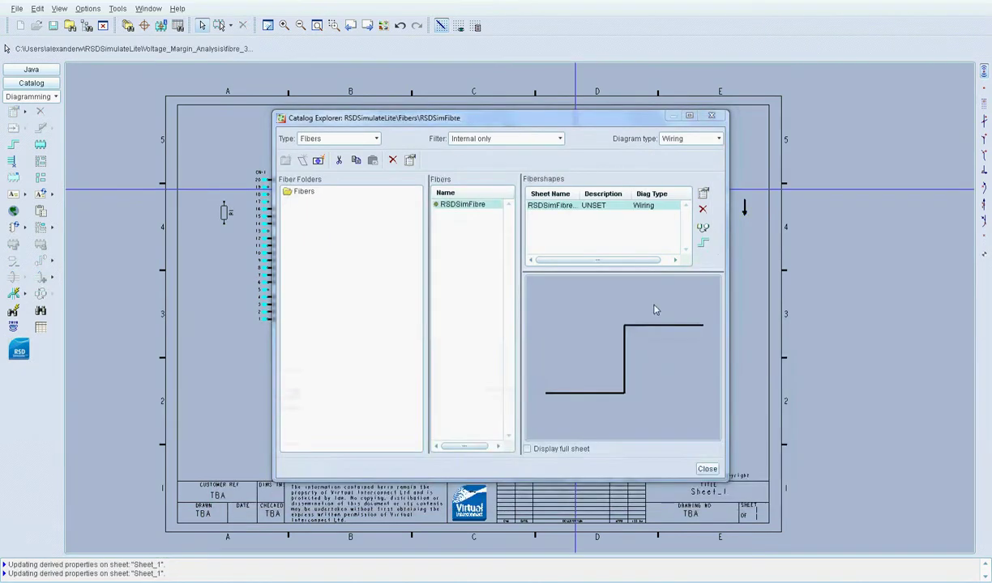
pyautogui.click(702, 245)
pyautogui.click(713, 165)
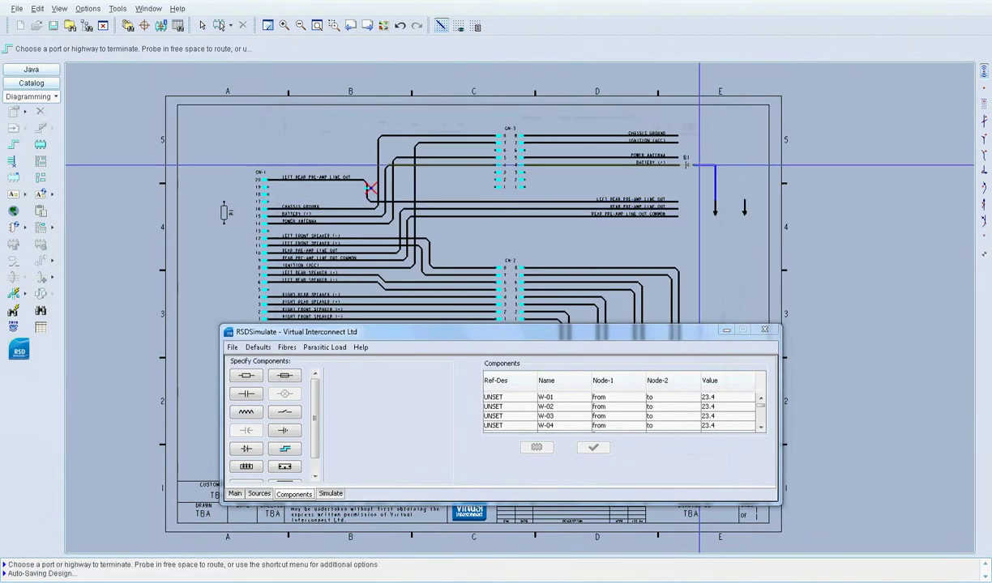
pyautogui.click(288, 210)
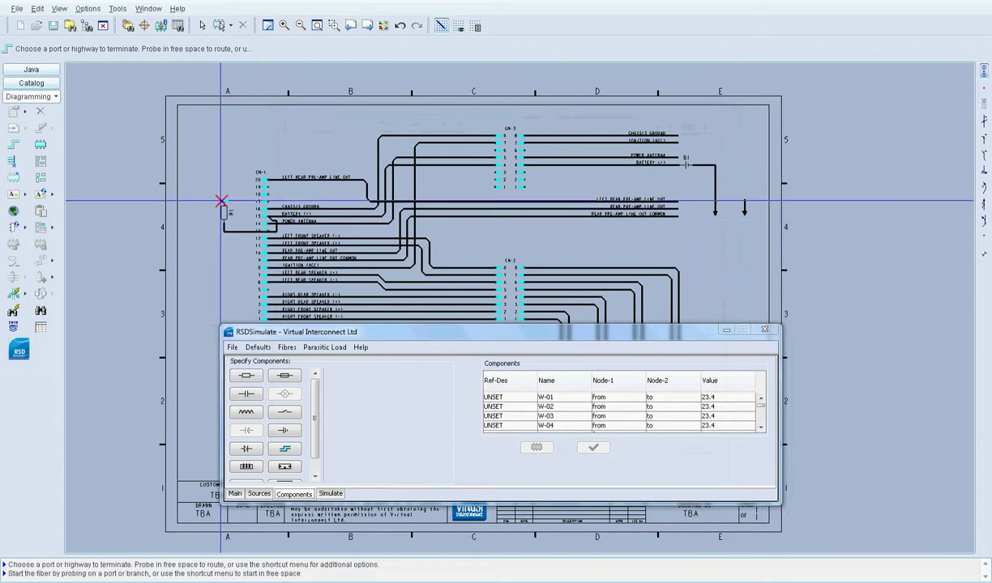
# Step: Route the wire from the farther earth to the end of the CHASSIS GROUND wire and close the catalog
pyautogui.click(745, 199)
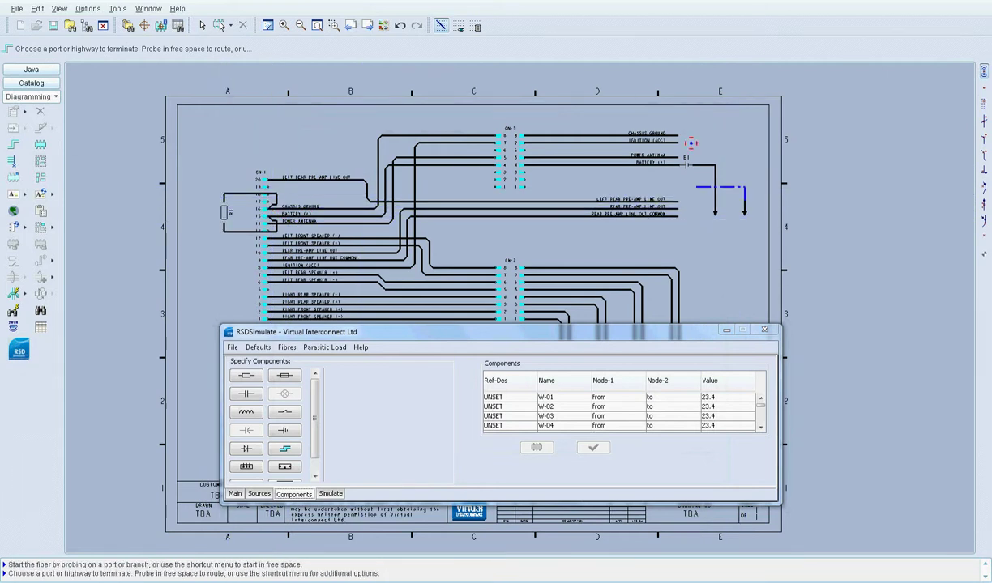
pyautogui.rightClick(694, 183)
pyautogui.click(728, 311)
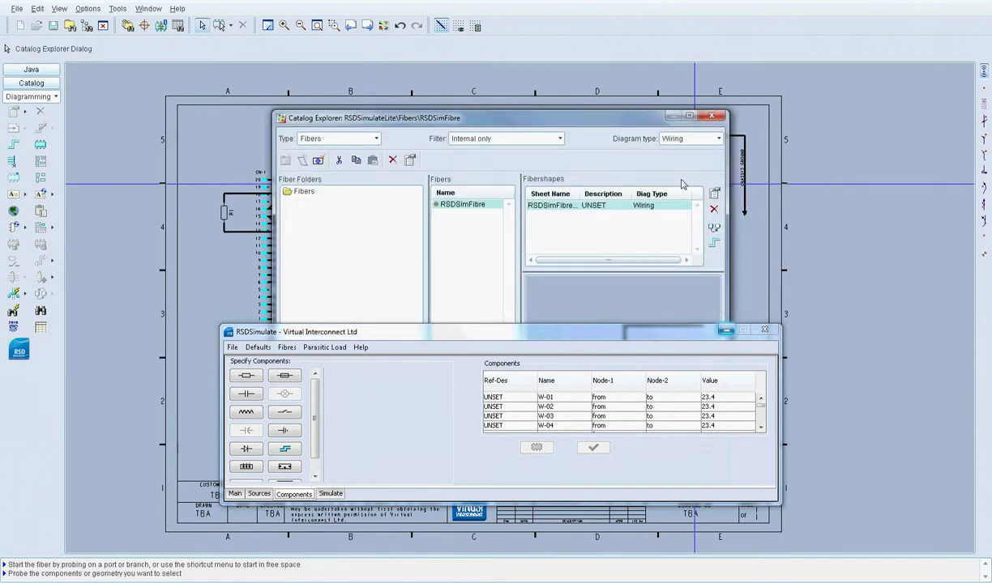
pyautogui.click(712, 116)
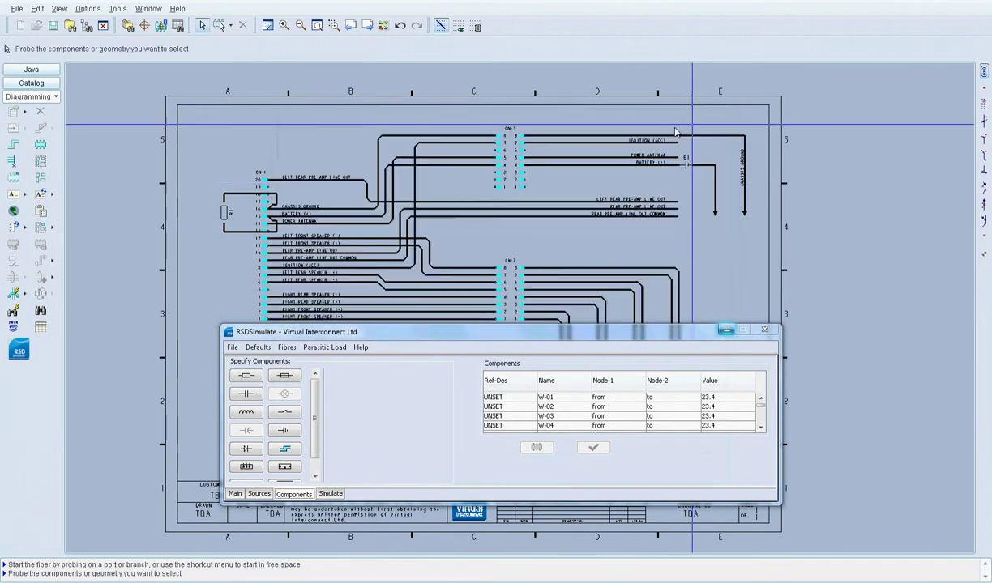
# Step: Run the circuit simulation and show the Simulation Output report with its connector and wire tables
pyautogui.click(330, 494)
pyautogui.click(253, 374)
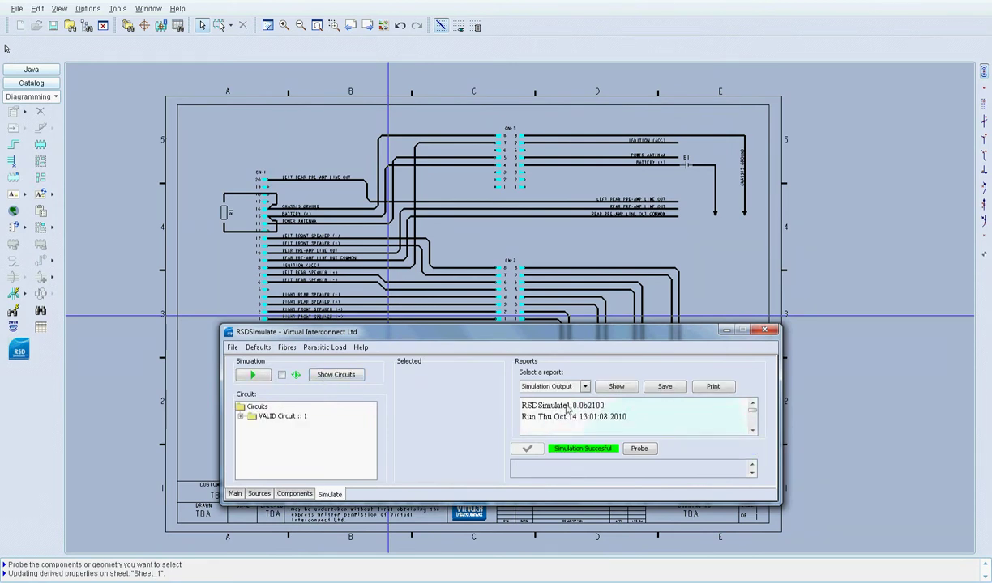
pyautogui.click(617, 387)
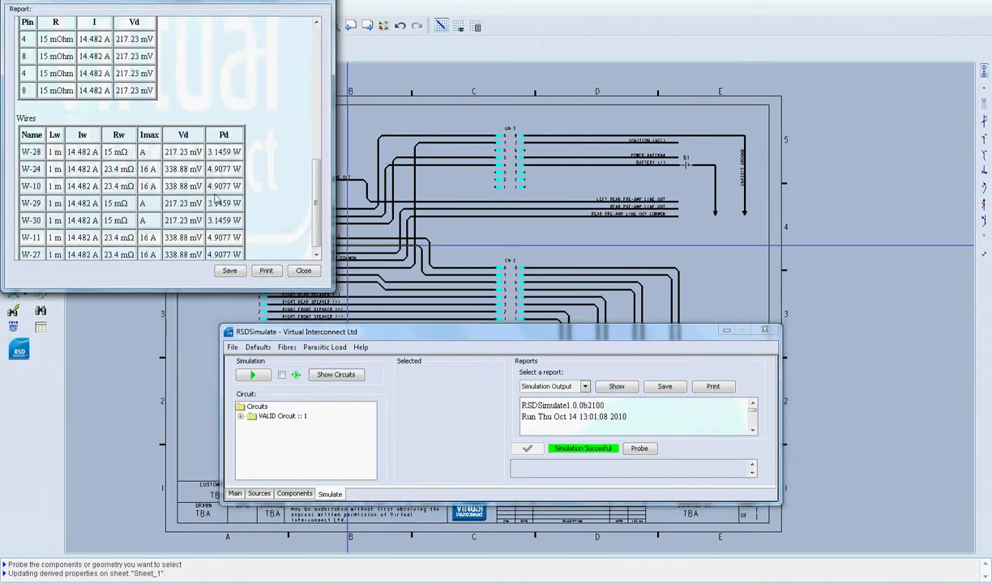
pyautogui.scroll(2, 203, 192)
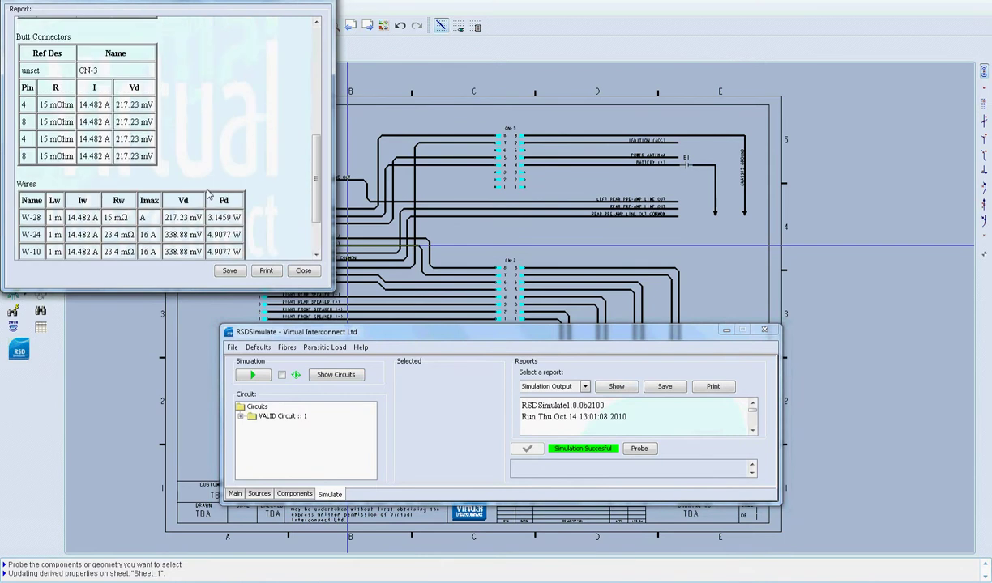
pyautogui.scroll(-3, 208, 194)
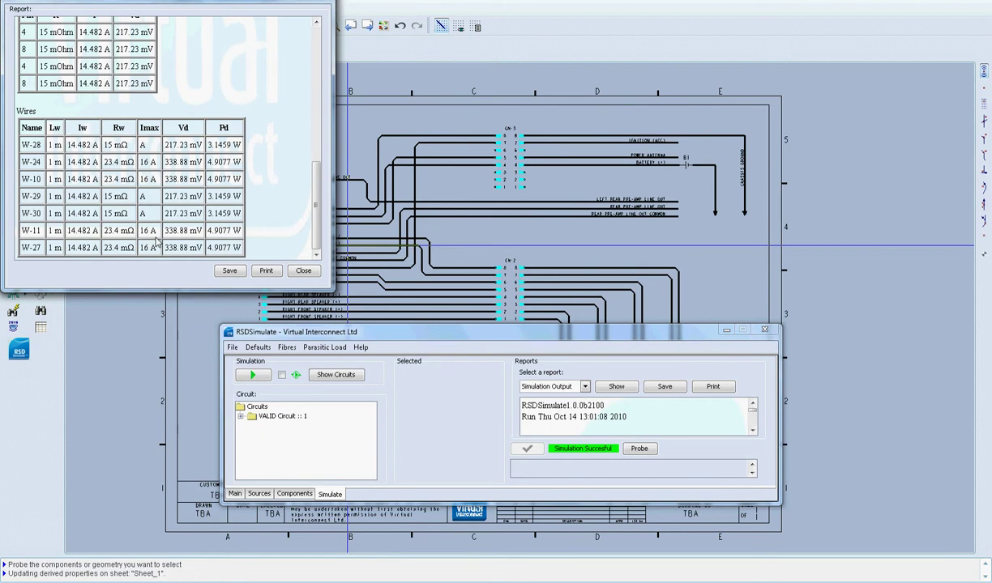
# Step: Open the fiber properties of the CHASSIS GROUND wire between CN-1 and CN-3, and collapse the simulation window
pyautogui.click(454, 136)
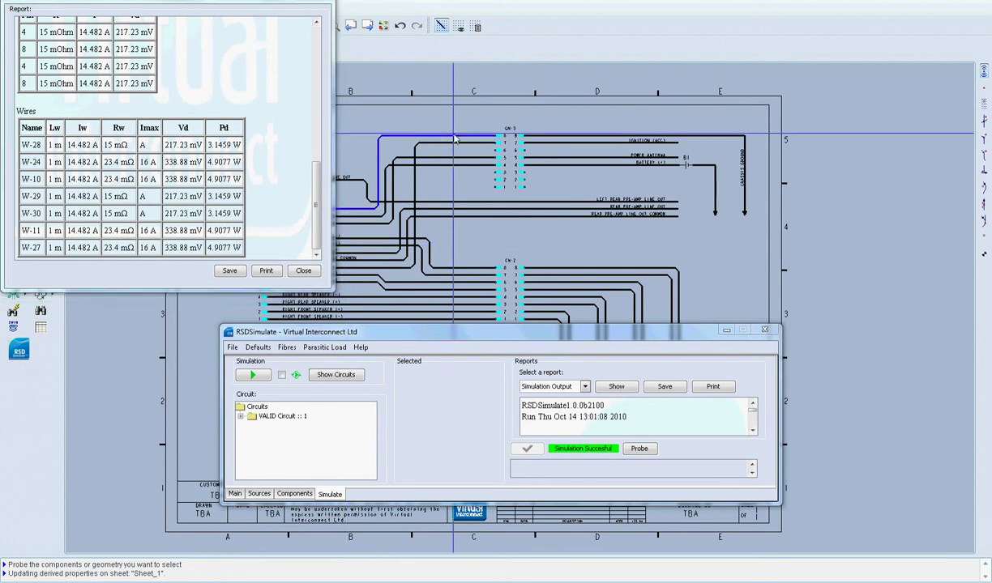
pyautogui.rightClick(454, 136)
pyautogui.click(487, 355)
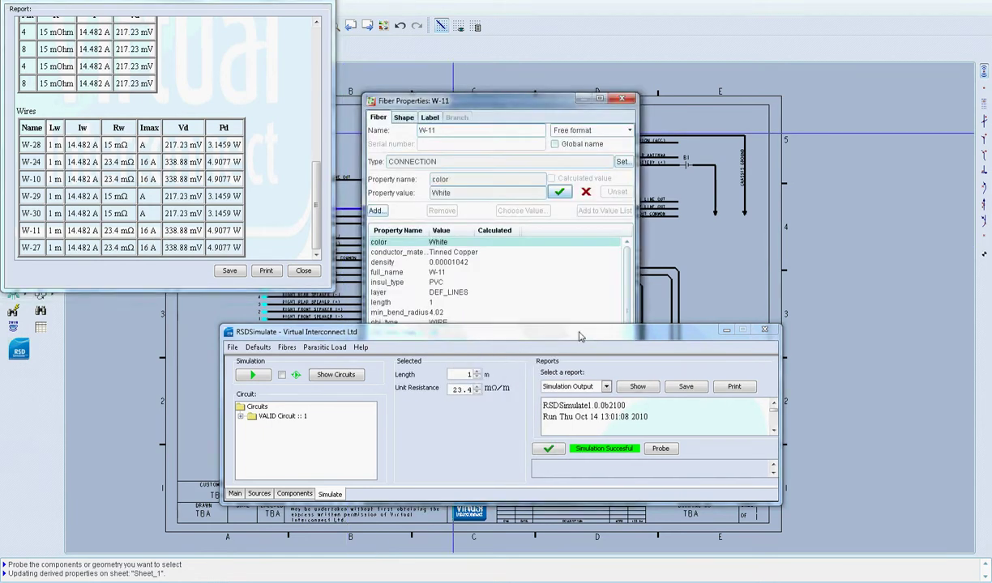
pyautogui.click(537, 359)
pyautogui.moveTo(539, 359); pyautogui.dragTo(537, 357)
pyautogui.click(191, 371)
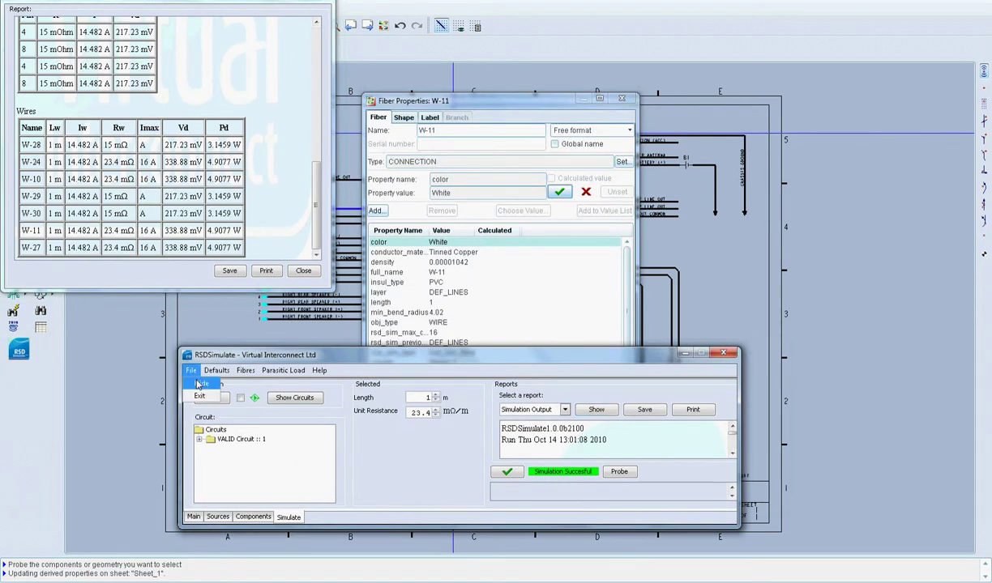
pyautogui.click(197, 382)
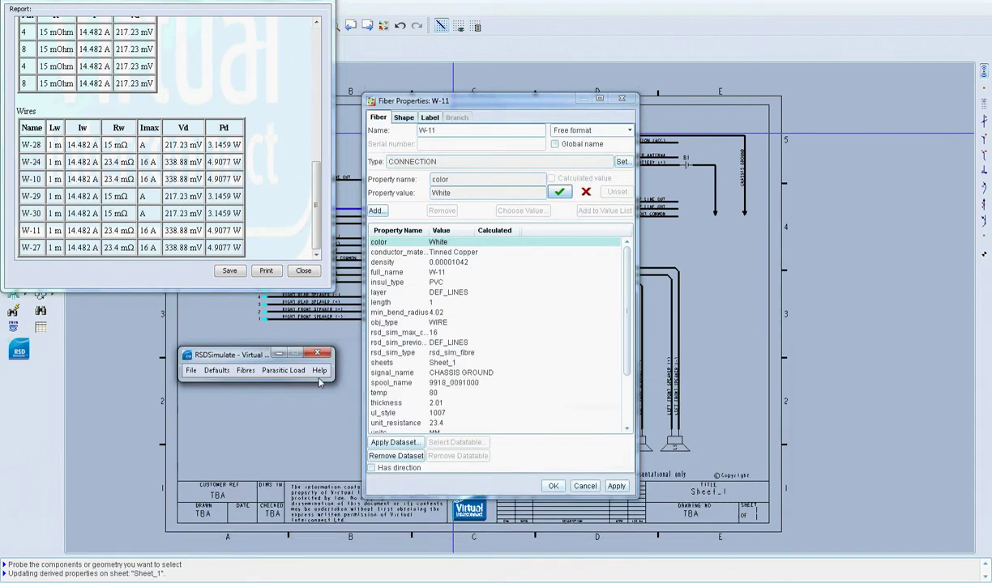
# Step: Review the CHASSIS GROUND wire's full property list without changing it, and restore the full simulation window
pyautogui.click(628, 331)
pyautogui.moveTo(629, 331); pyautogui.dragTo(629, 390)
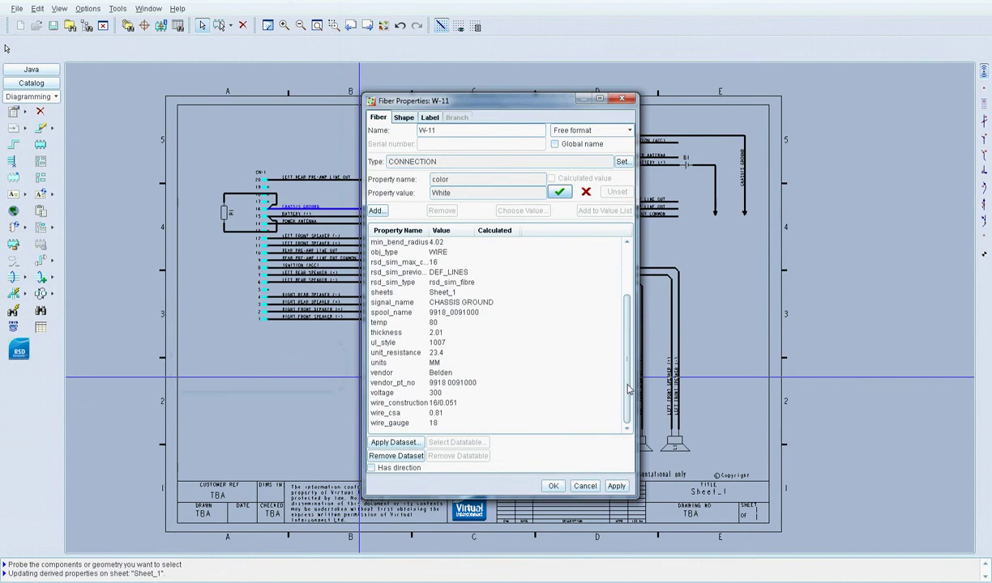
pyautogui.moveTo(629, 389); pyautogui.dragTo(625, 310)
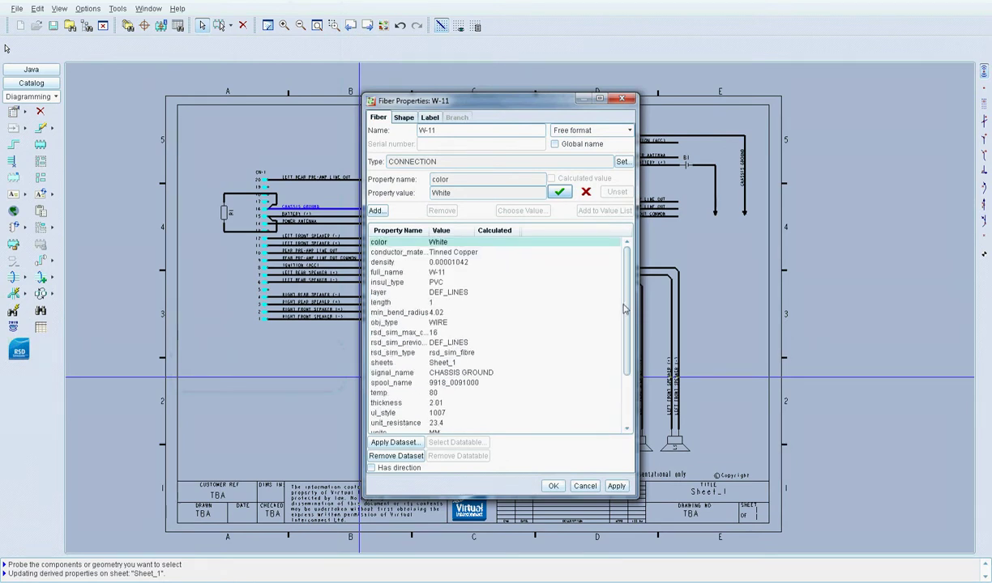
pyautogui.click(583, 487)
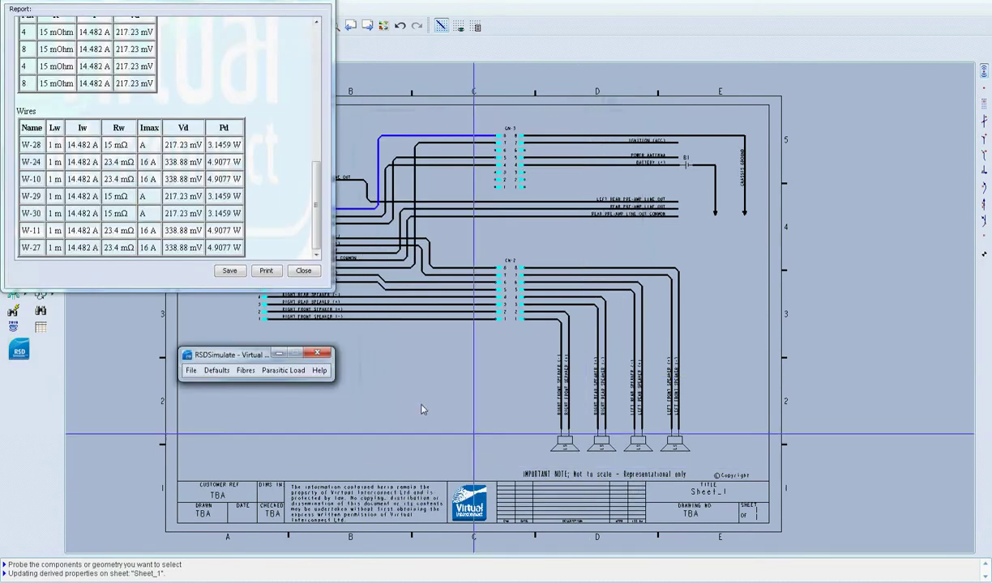
pyautogui.click(190, 370)
pyautogui.click(197, 384)
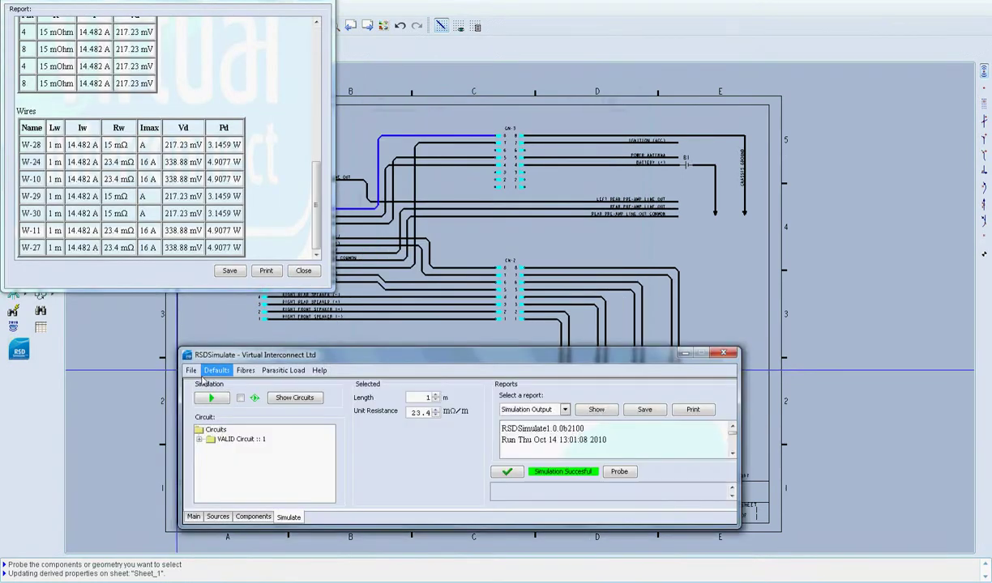
# Step: Change the battery's V1 voltage and set the load resistor's resistance to 0.65 Ω, applying both values
pyautogui.click(303, 271)
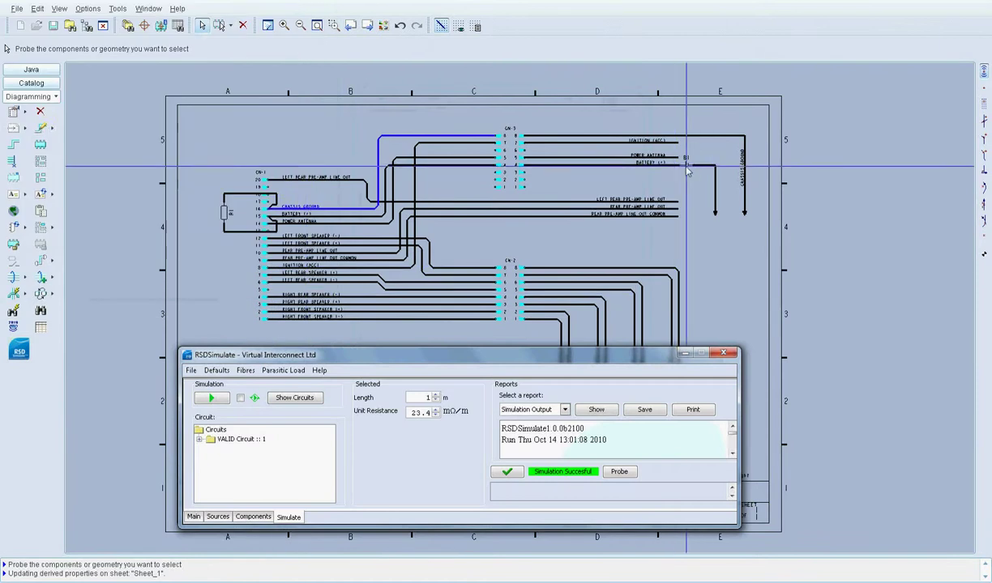
pyautogui.click(686, 163)
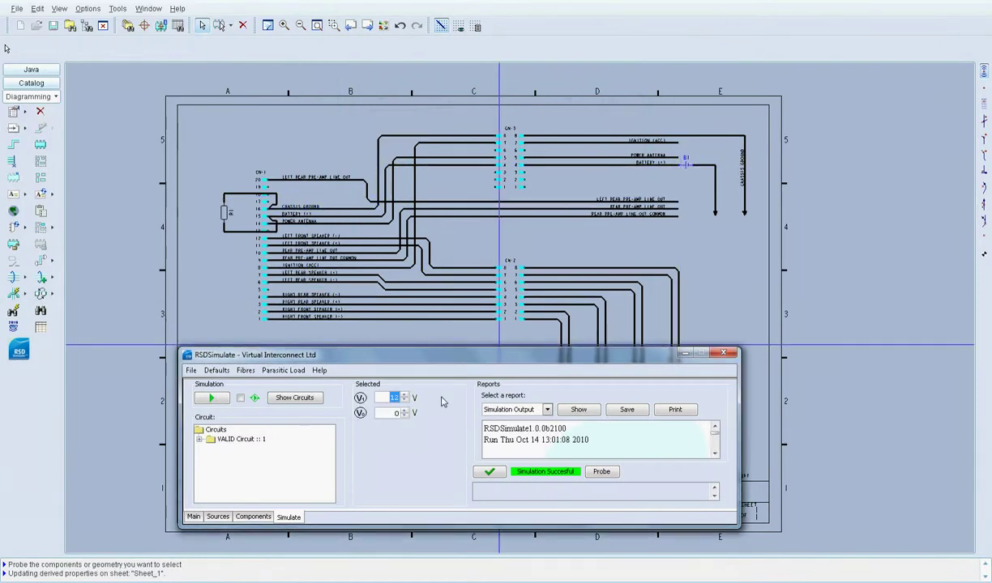
pyautogui.press('BackSpace')
pyautogui.press('BackSpace')
pyautogui.click(487, 471)
pyautogui.click(224, 212)
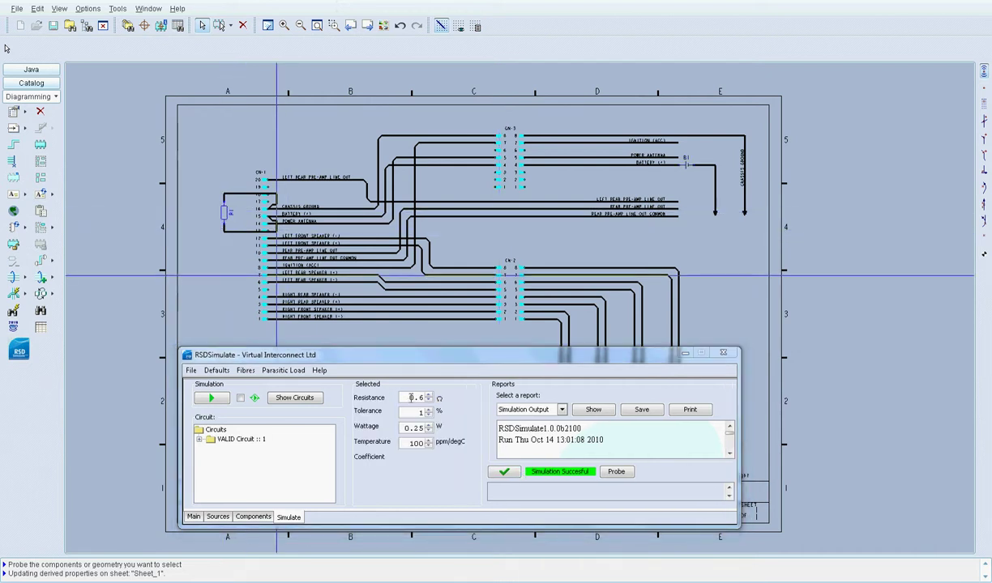
pyautogui.click(422, 399)
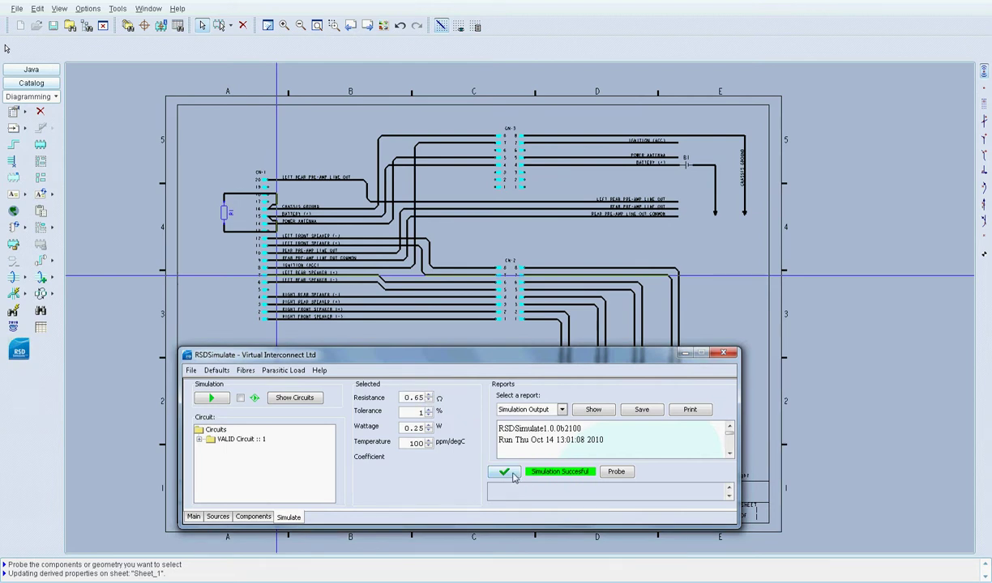
# Step: Rerun the circuit simulation with the new values and show the Simulation Output report down to its wires table
pyautogui.click(212, 399)
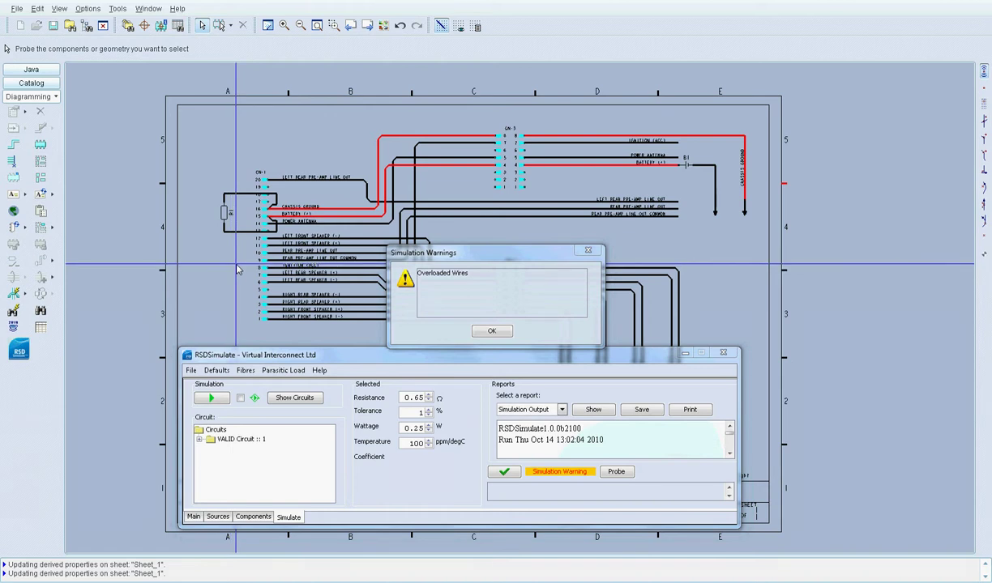
pyautogui.click(489, 331)
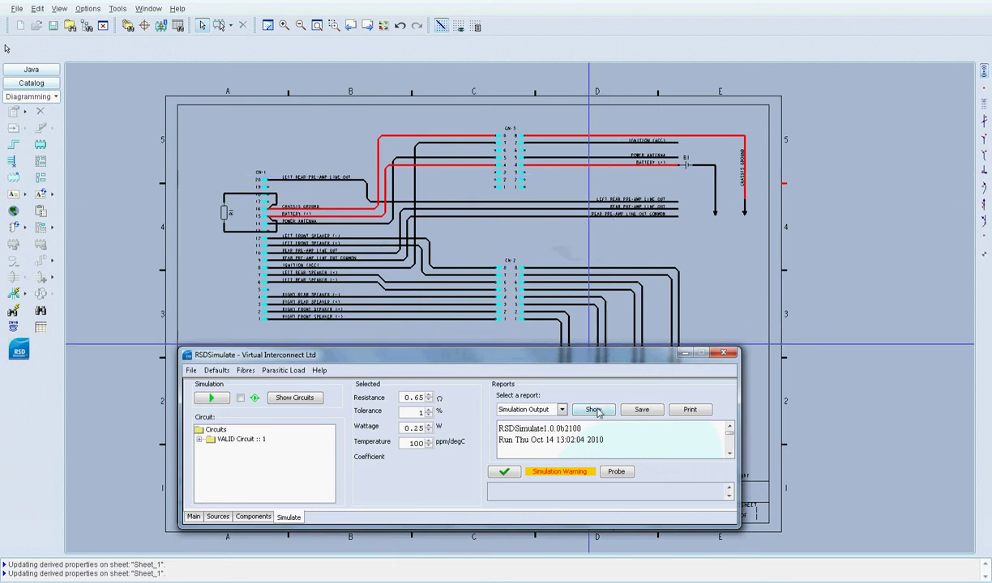
pyautogui.click(595, 411)
pyautogui.scroll(-1, 238, 212)
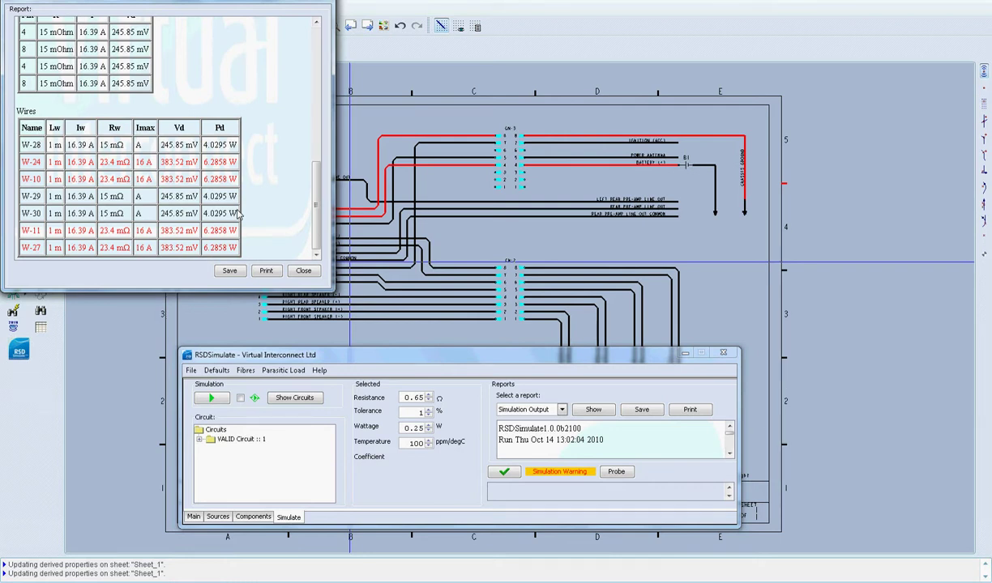
# Step: Auto gauge the wires in the simulated circuit and dismiss the auto gauging results
pyautogui.click(246, 370)
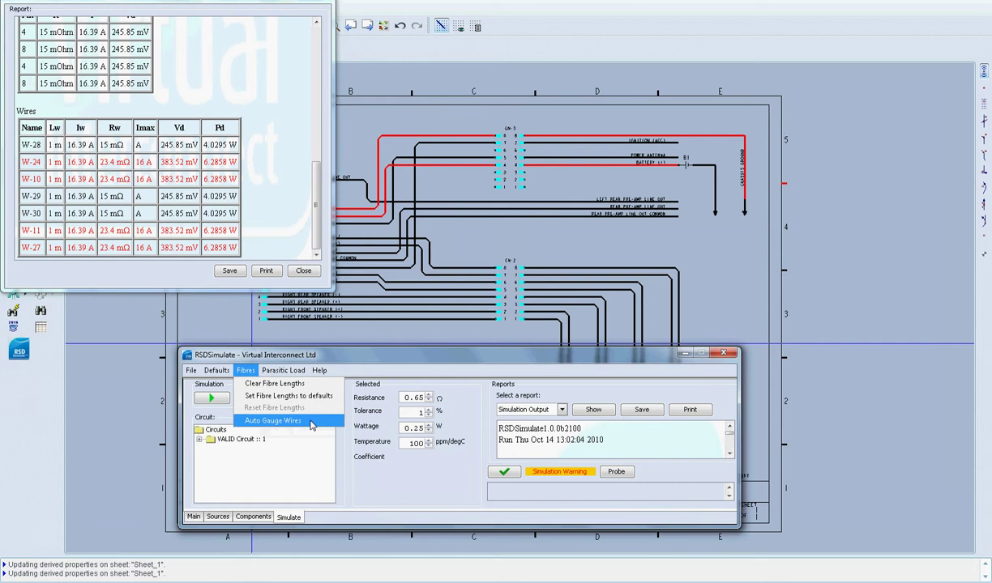
pyautogui.click(311, 422)
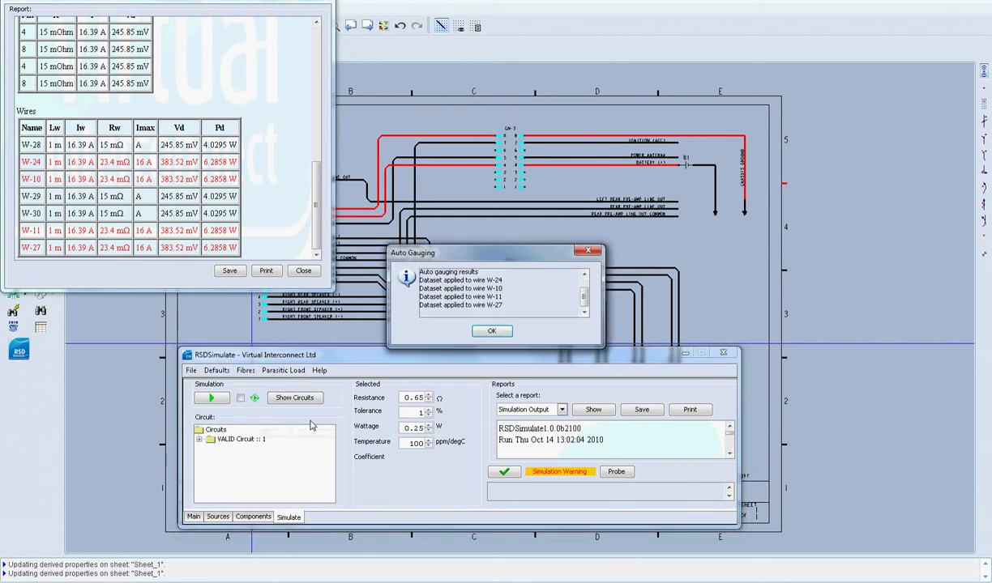
pyautogui.click(503, 332)
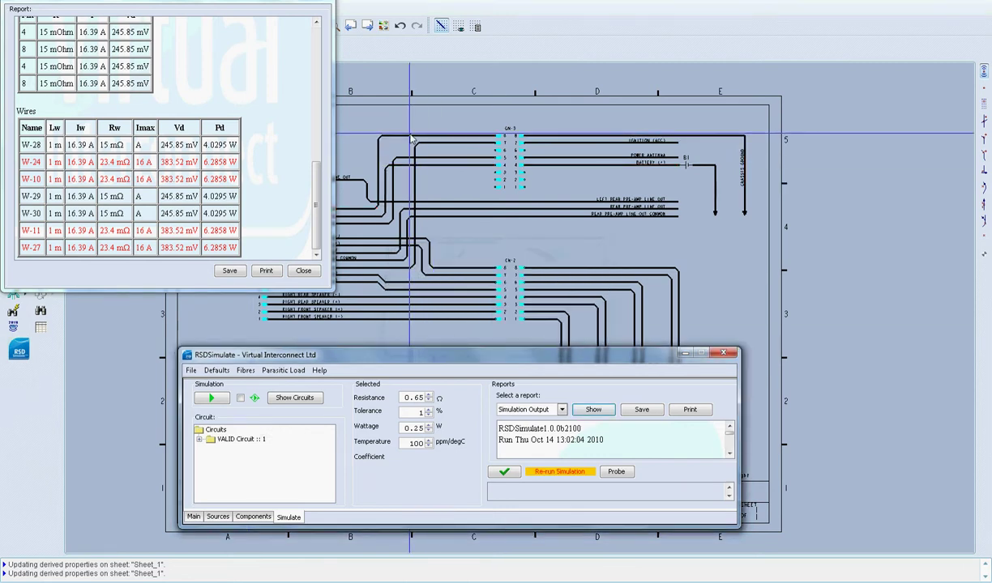
# Step: Examine the fiber properties of the CHASSIS GROUND wire between CN-1 and CN-3, including its gauge and unit resistance, without editing them
pyautogui.click(412, 137)
pyautogui.rightClick(411, 138)
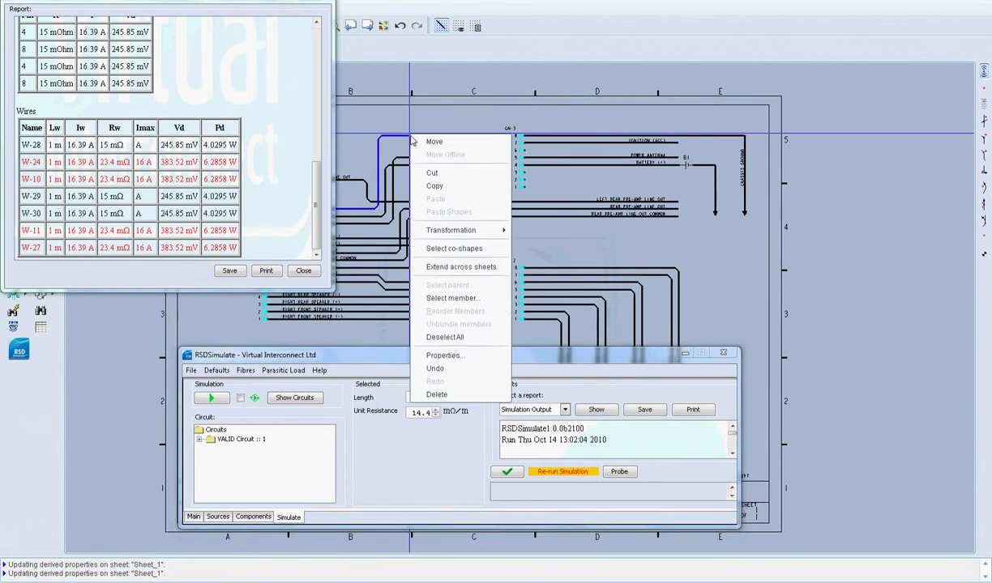
pyautogui.click(481, 360)
pyautogui.moveTo(499, 104); pyautogui.dragTo(843, 10)
pyautogui.moveTo(581, 356); pyautogui.dragTo(527, 361)
pyautogui.moveTo(976, 230); pyautogui.dragTo(965, 283)
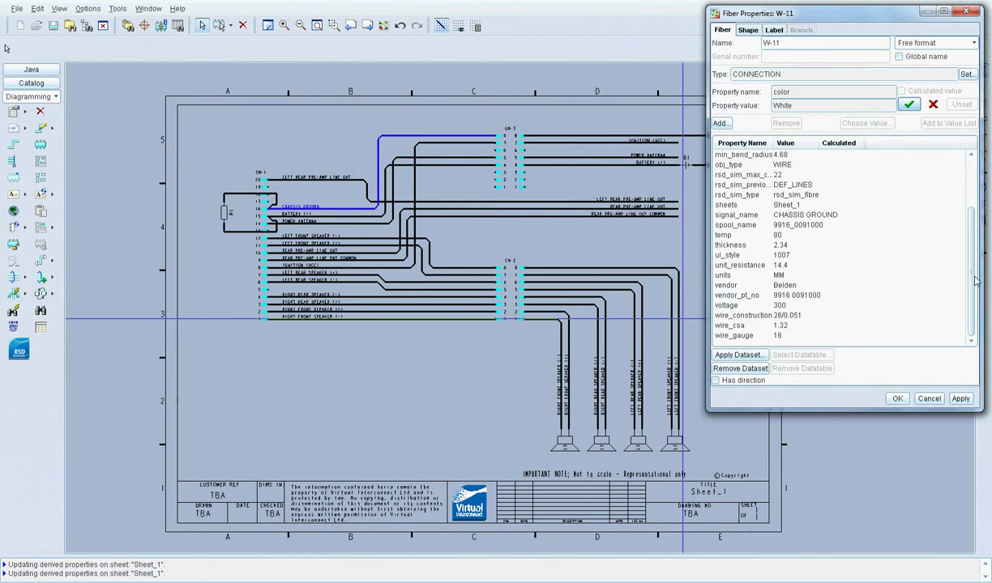
pyautogui.scroll(3, 976, 279)
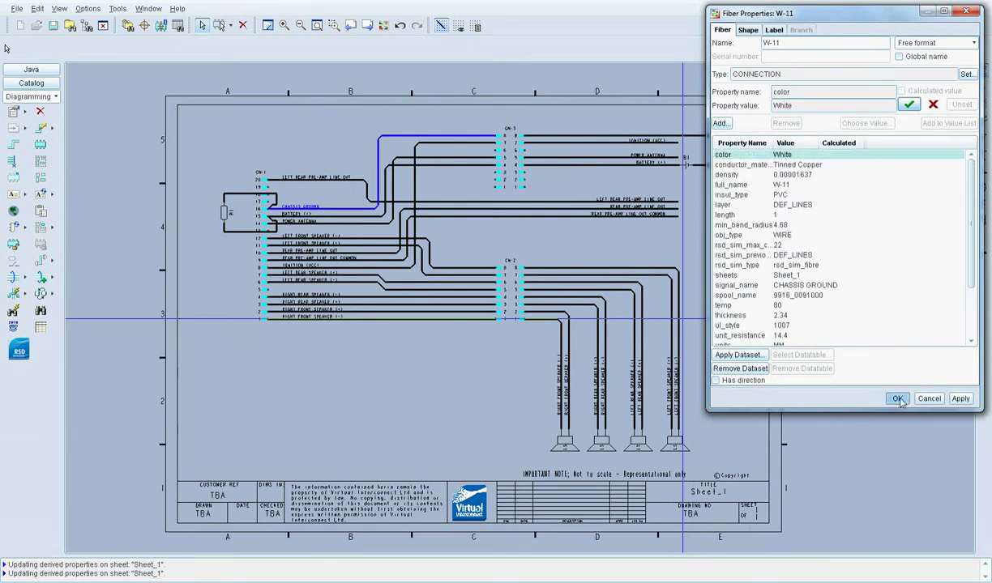
pyautogui.click(897, 400)
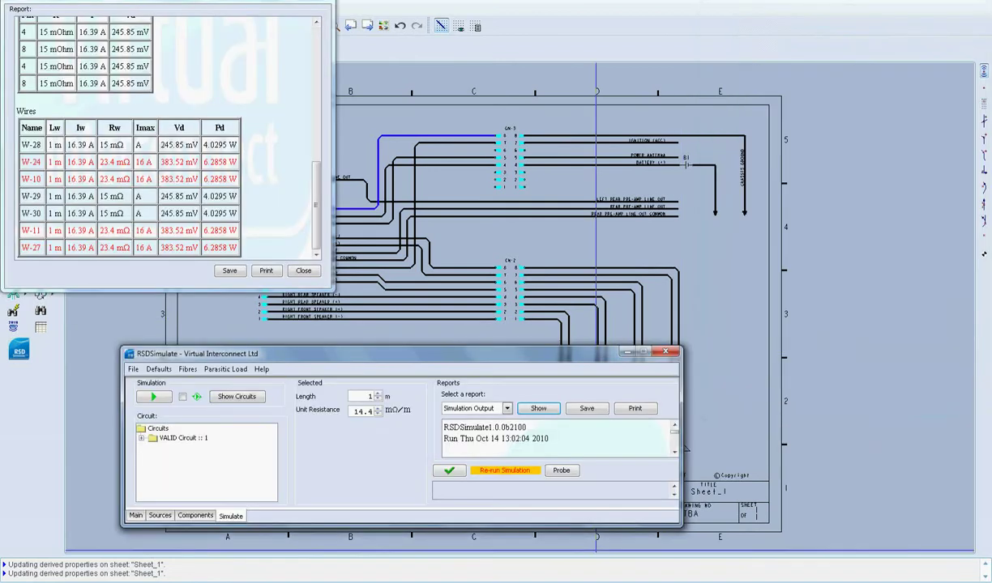
# Step: Rerun the simulation and compare its Simulation Output report with the previous run's report, closing both reports
pyautogui.click(153, 401)
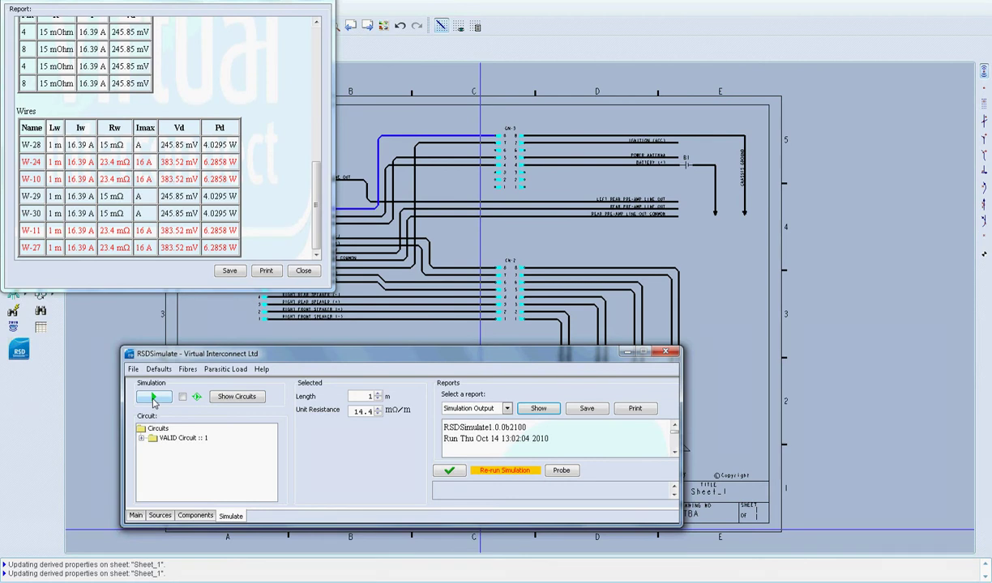
pyautogui.click(153, 398)
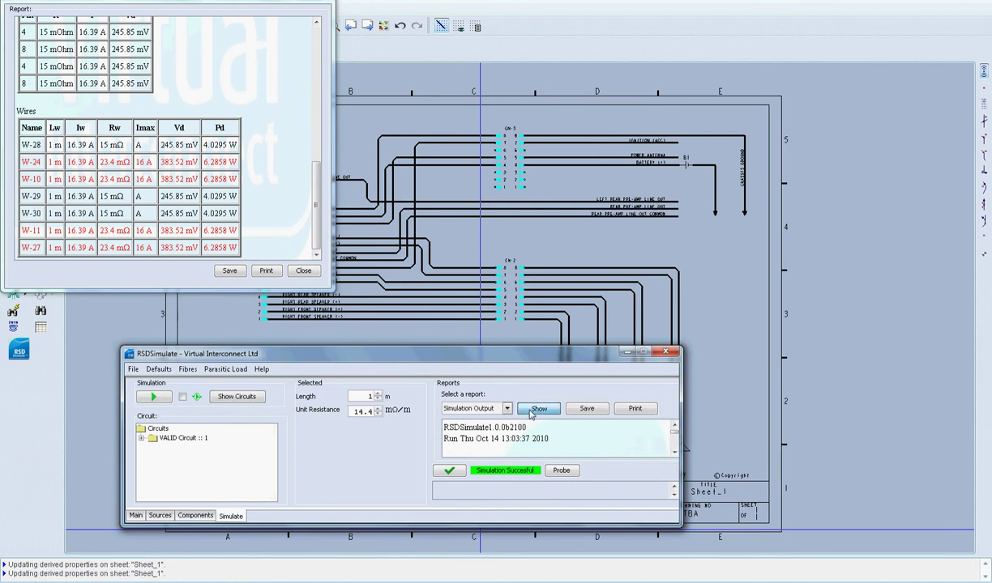
pyautogui.click(538, 408)
pyautogui.moveTo(231, 4); pyautogui.dragTo(246, 297)
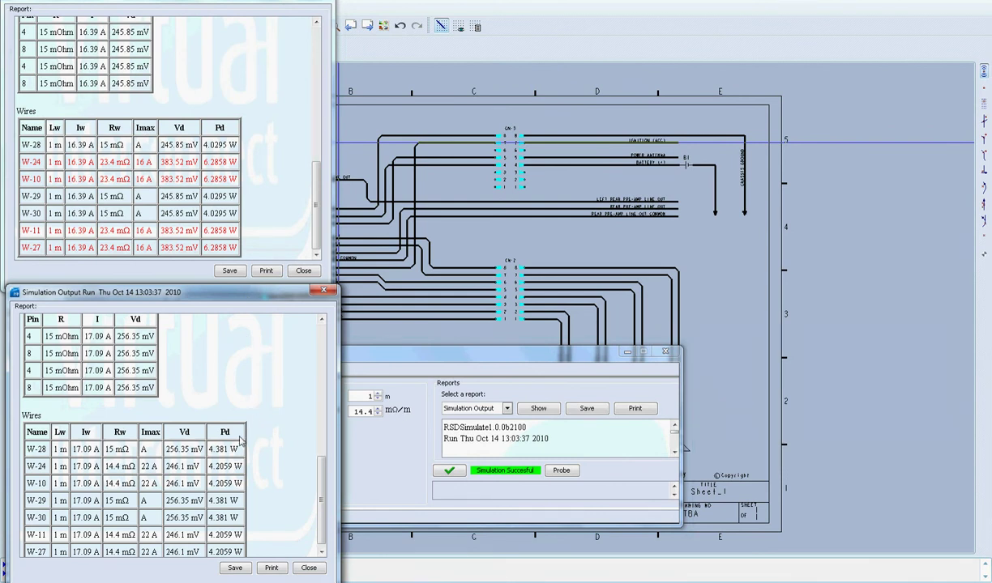
pyautogui.click(309, 568)
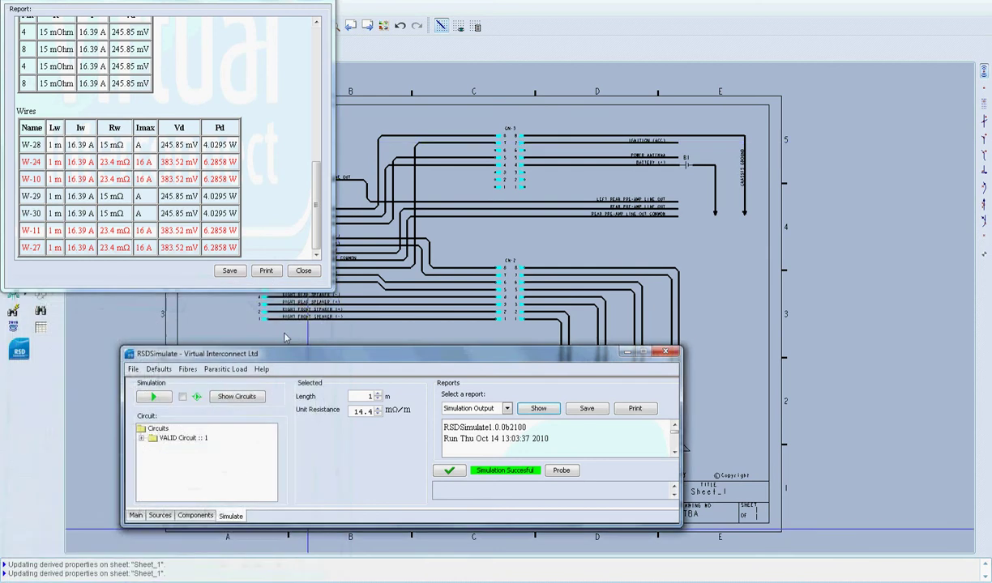
pyautogui.click(301, 276)
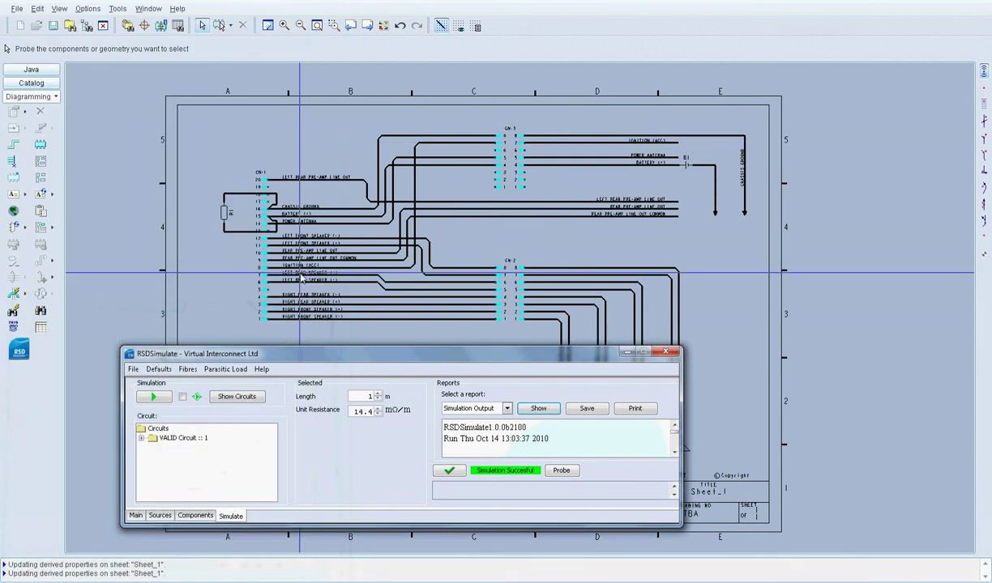